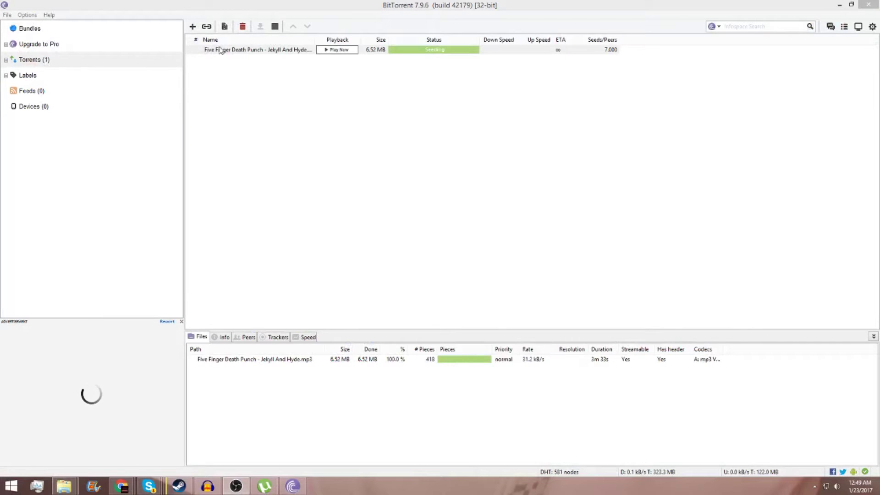
Play and pause the Jekyll And Hyde track, then return to the Torrents list.
click(337, 49)
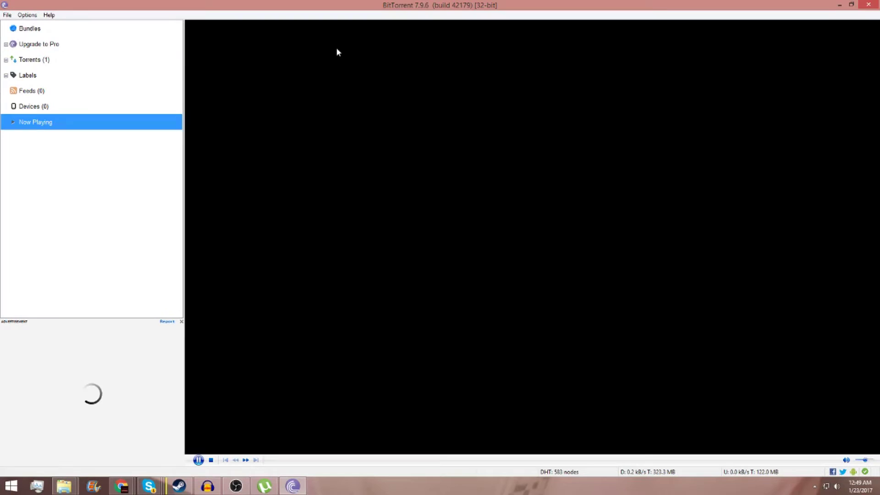
click(198, 460)
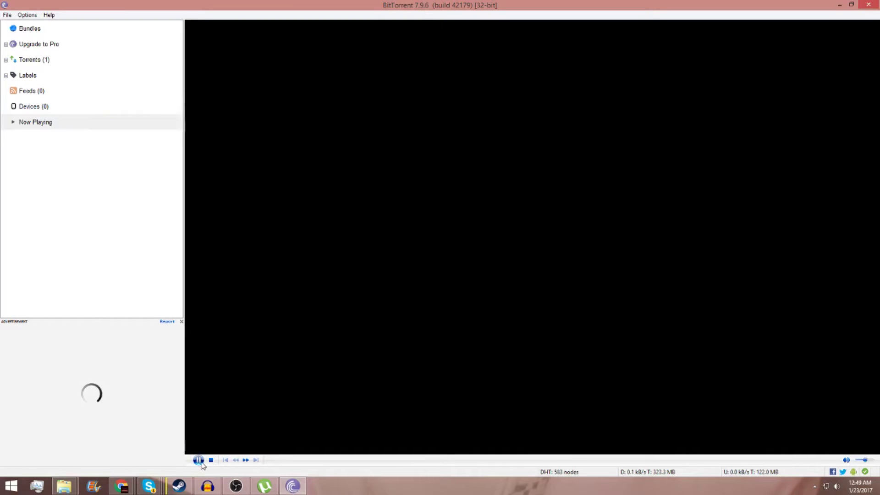
click(34, 60)
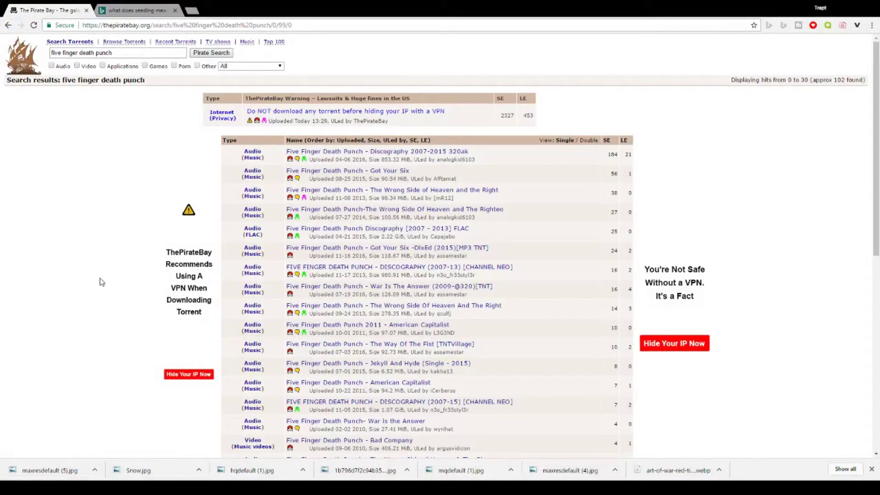
Send the 'Five Finger Death Punch - Got Your Six' torrent from The Pirate Bay to BitTorrent.
click(336, 174)
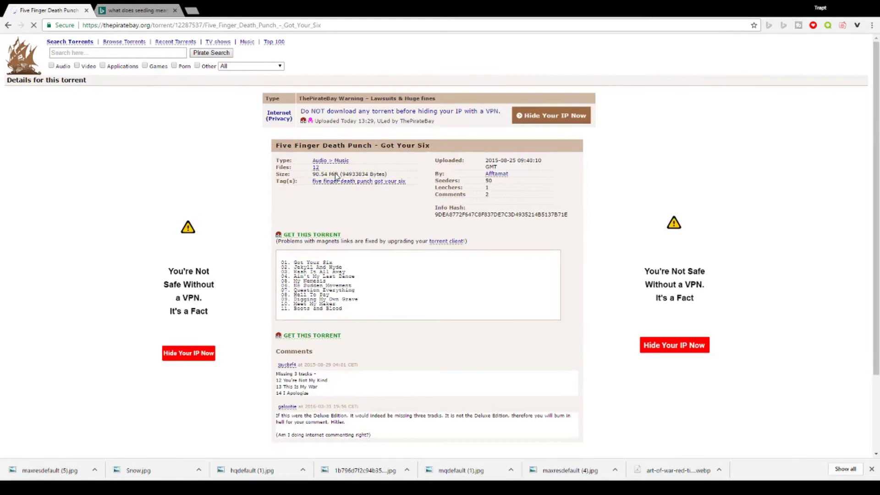
click(327, 237)
click(470, 93)
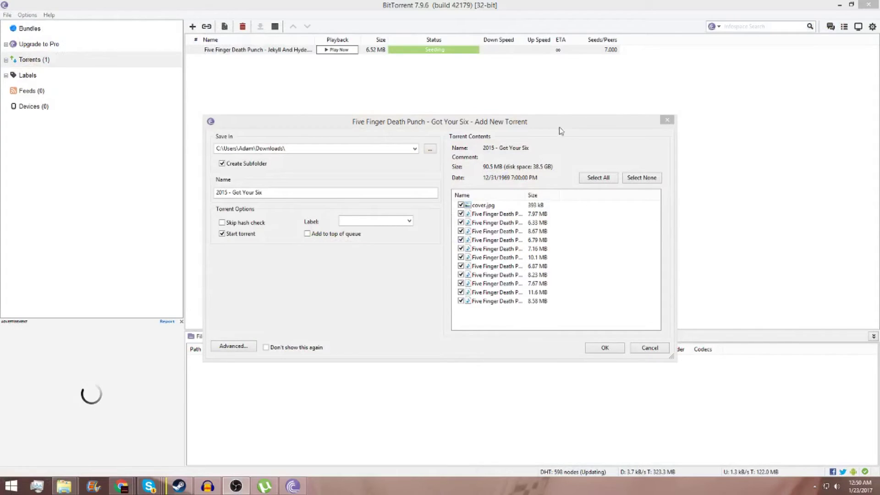
click(554, 123)
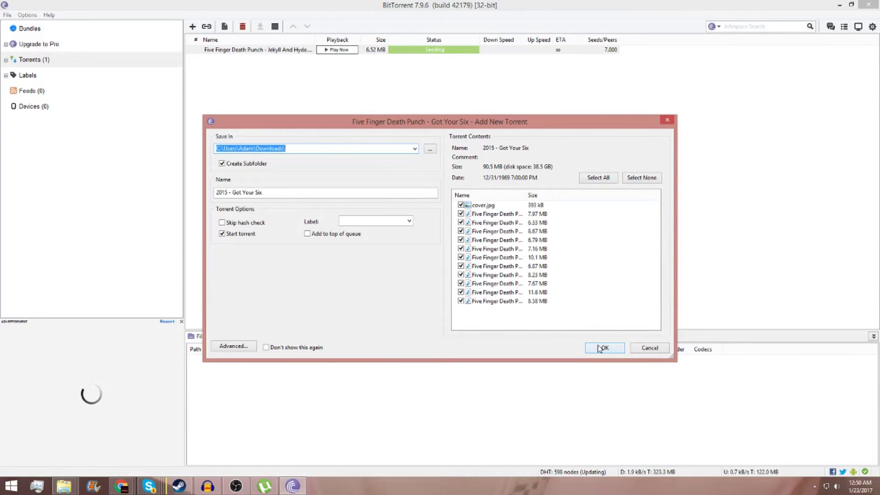
Set the Got Your Six save location to the Downloads folder and add the torrent.
click(429, 150)
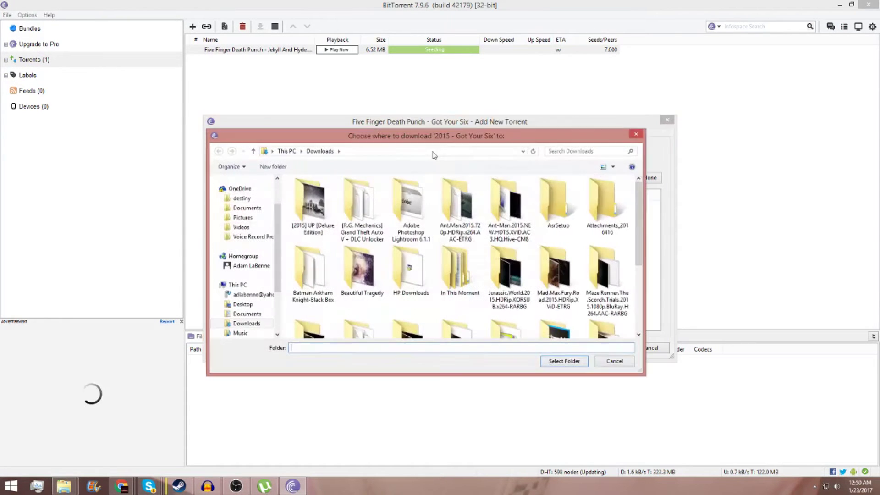
scroll(638, 219, down, 5)
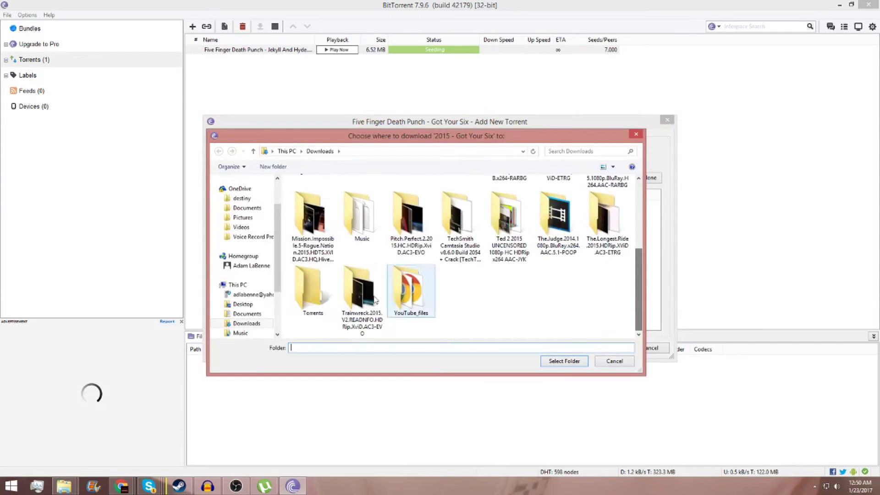
click(246, 324)
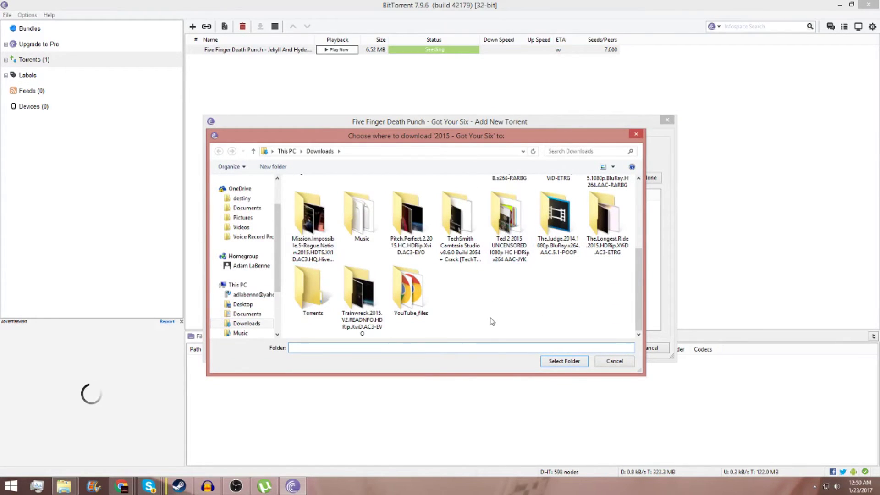
click(619, 364)
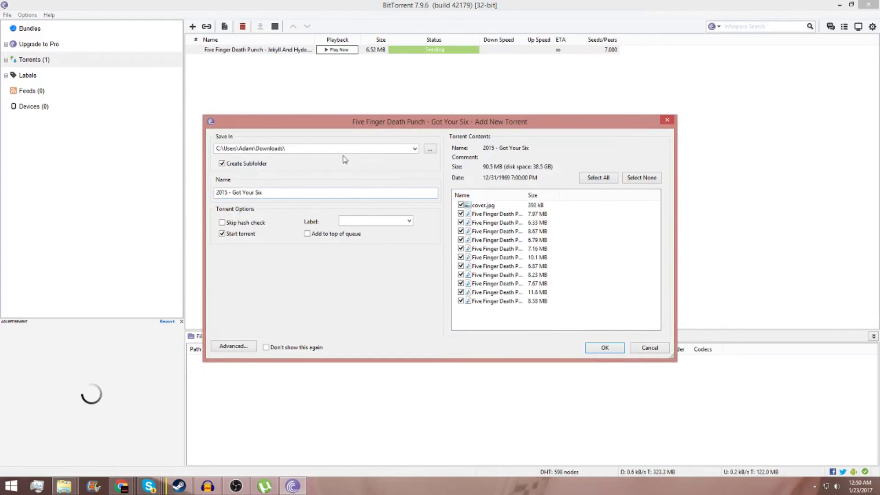
click(605, 348)
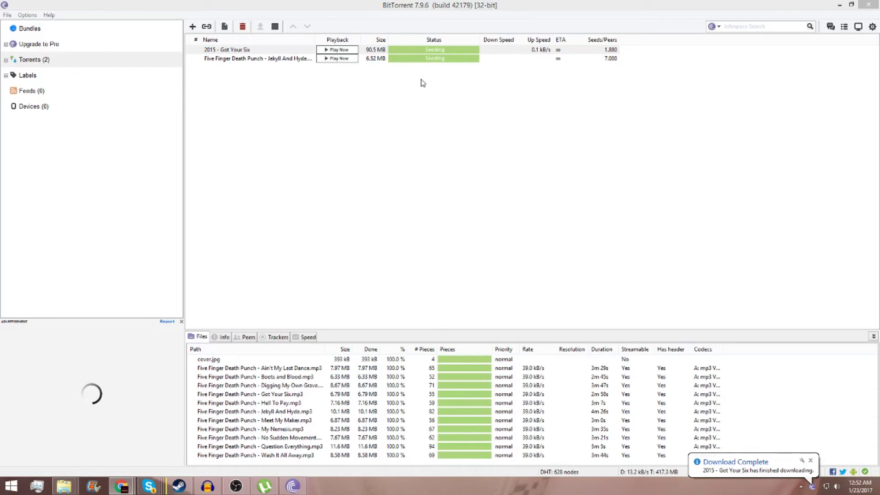
Play and pause the Question Everything mp3 from 2015 - Got Your Six, then return to Torrents.
click(334, 52)
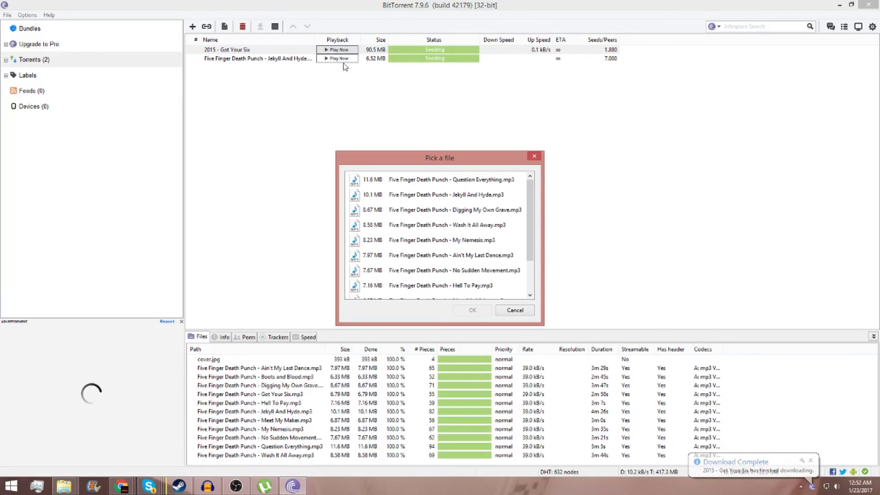
click(453, 181)
click(475, 311)
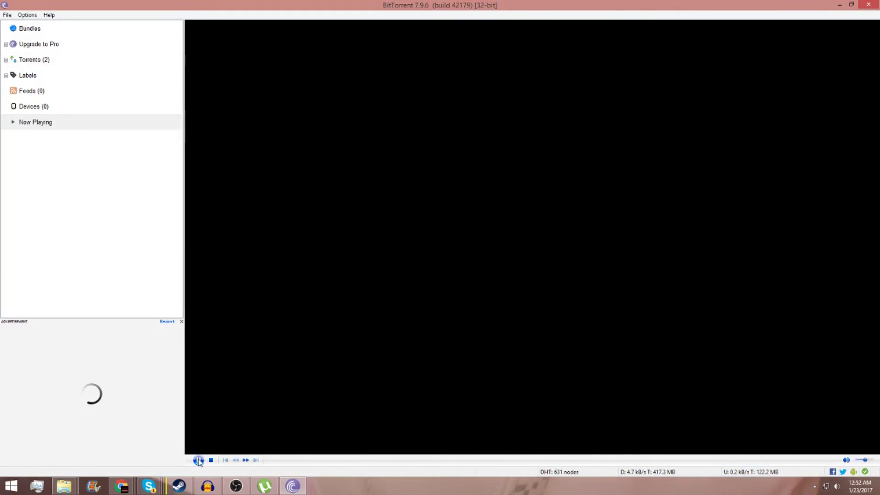
click(199, 460)
click(31, 60)
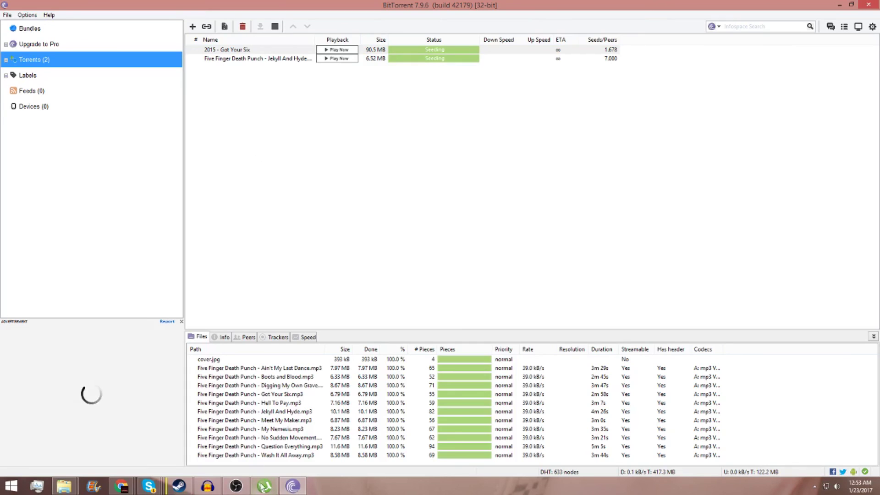
Check µTorrent's Downloading (0) and Seeding (0) lists, both empty.
click(264, 486)
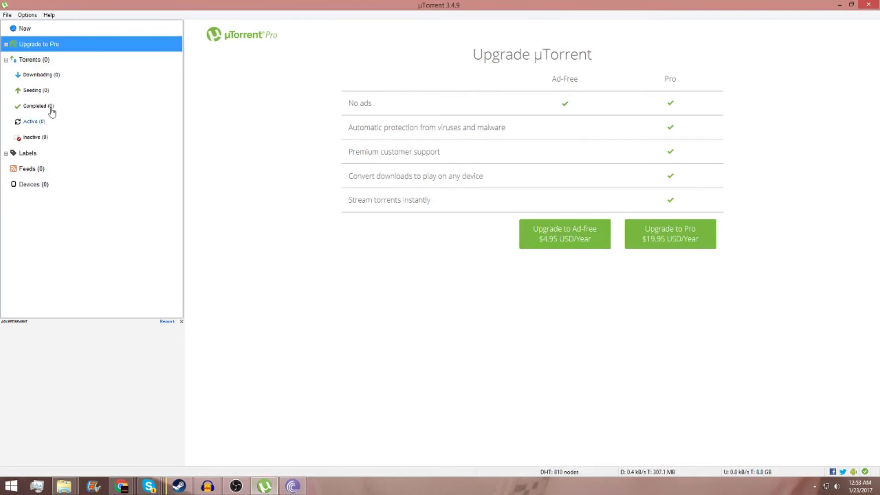
click(35, 61)
click(43, 76)
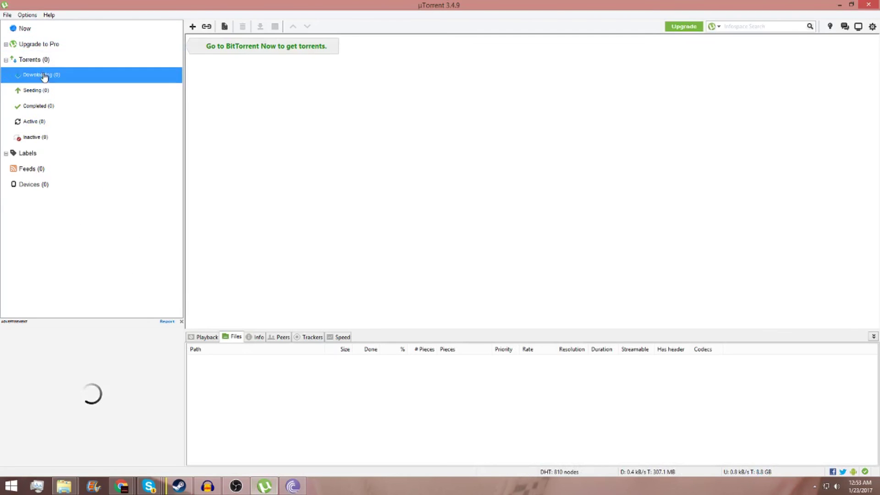
click(43, 92)
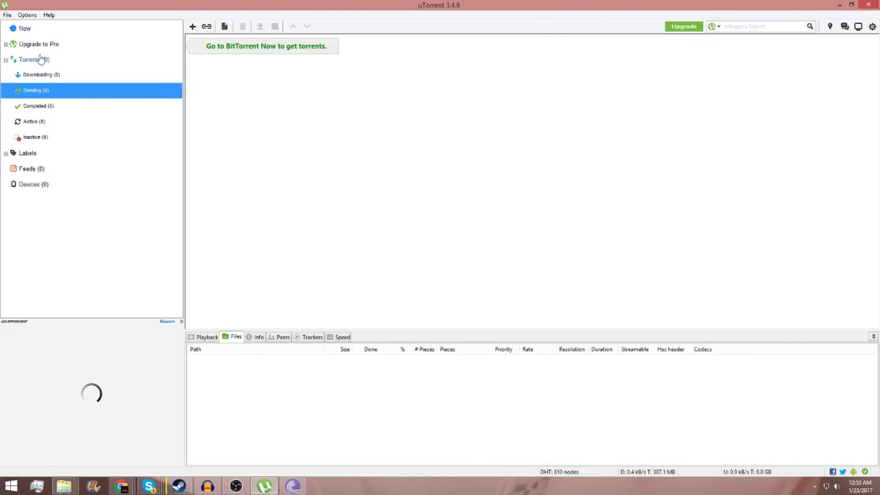
Close µTorrent to return to BitTorrent with both torrents seeding.
click(839, 4)
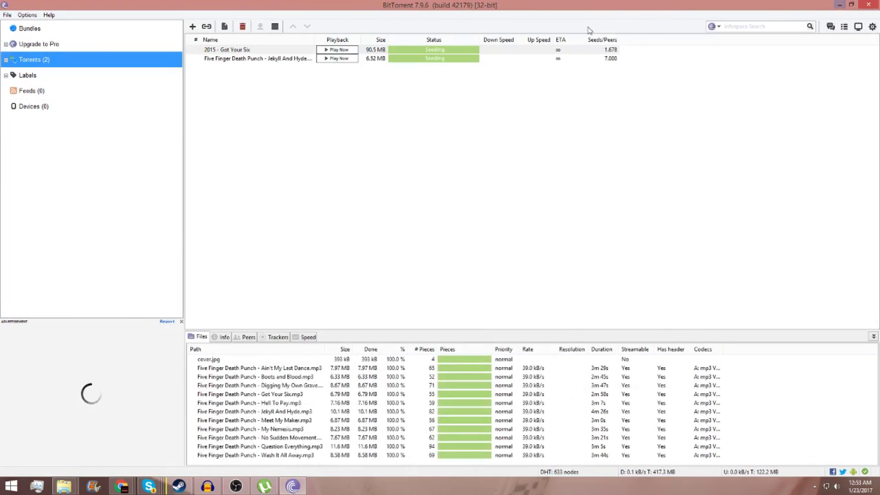